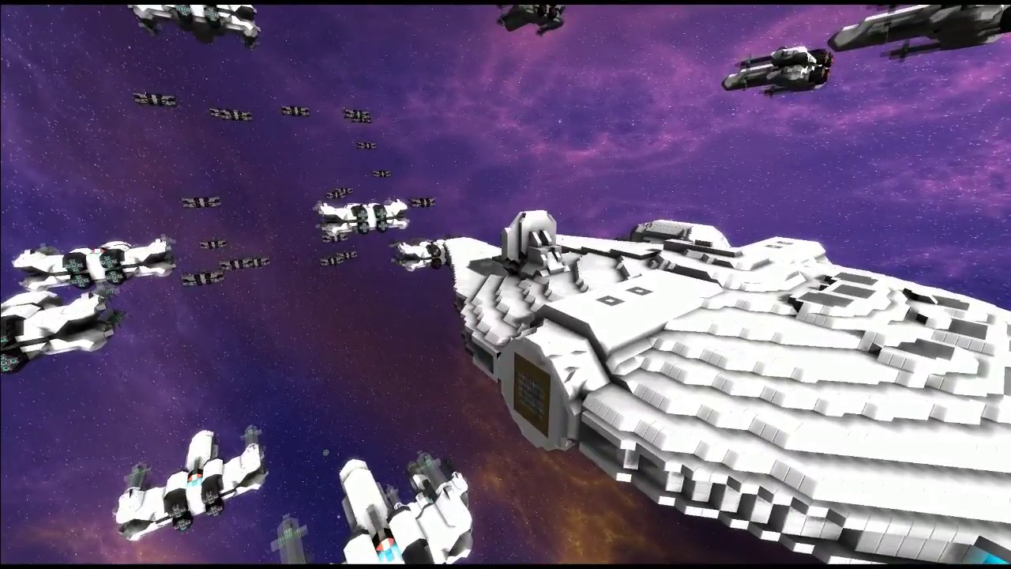
Toggle the HUD on and back off with F1 for a clean view of the freighter
key(F1)
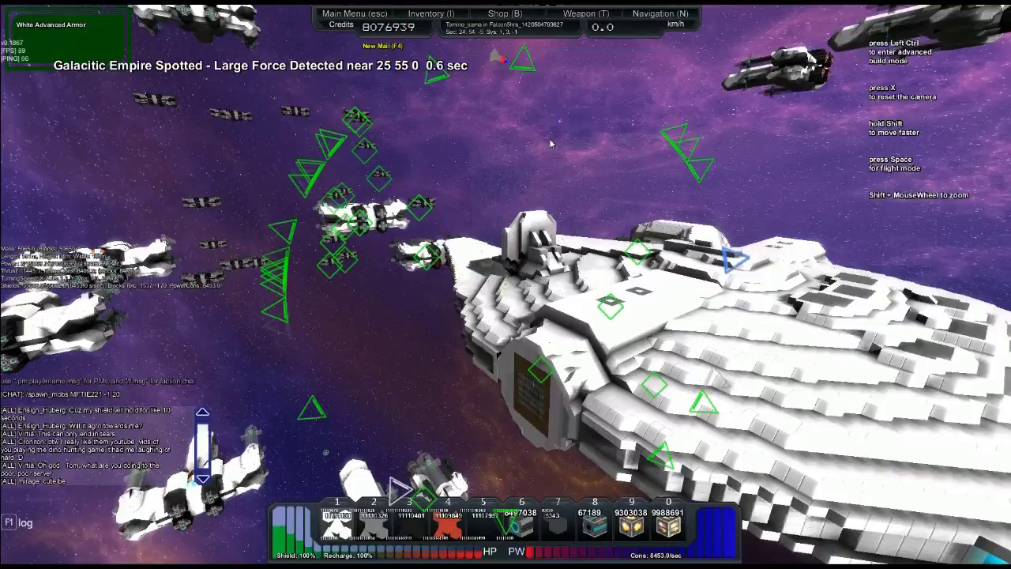
key(F1)
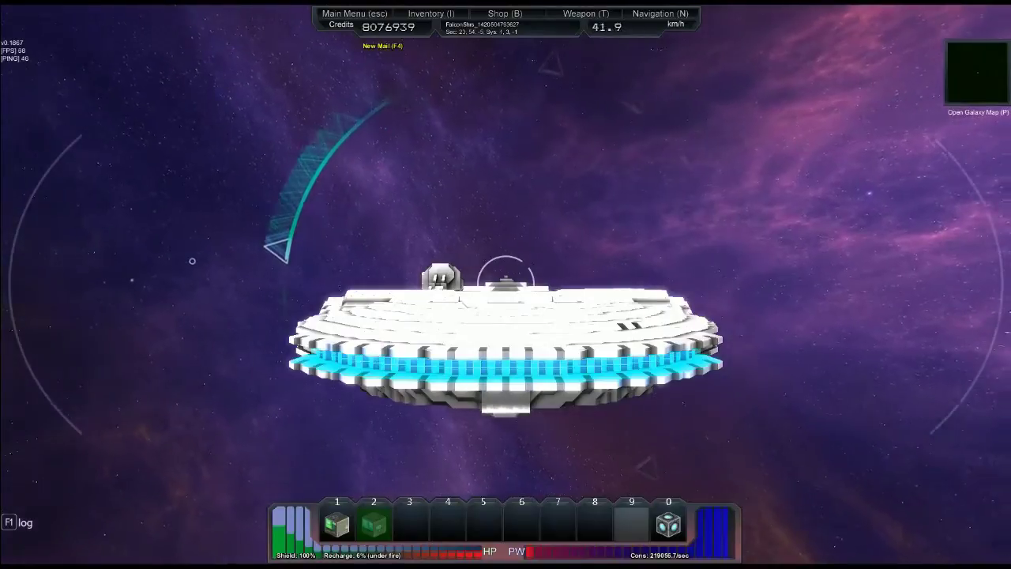
Accelerate the freighter forward into the battle against the enemy fighters
key(w)
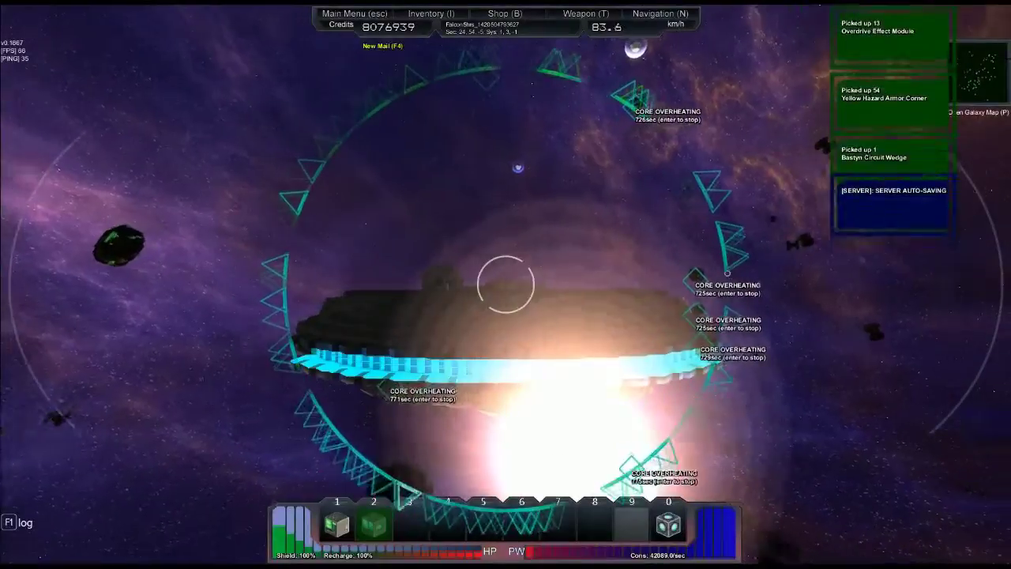
key(Return)
text(/clear_overheating)
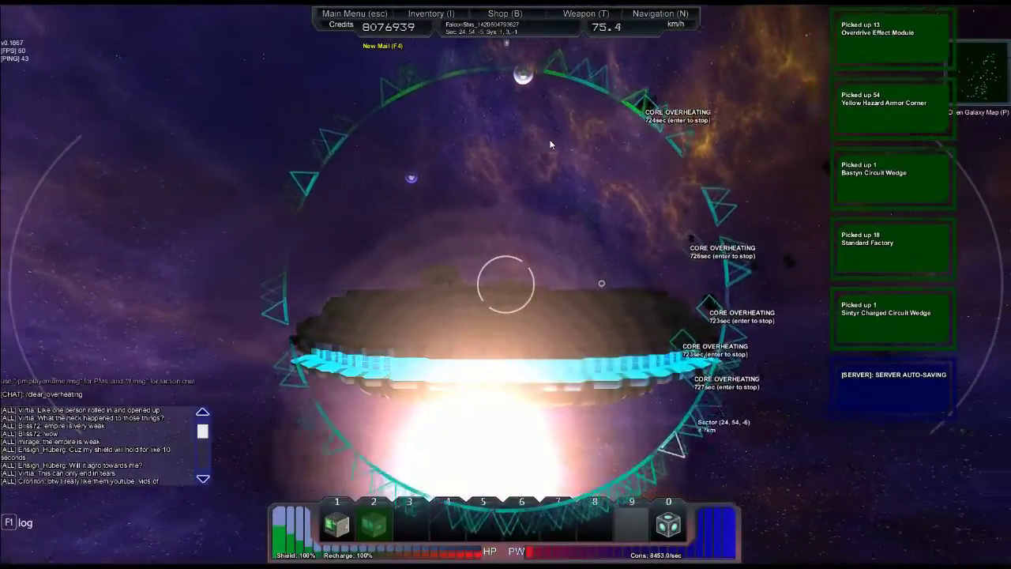
Clear overheating cores, fly forward, then spawn MFTIE221 TIE fighters with /spawn_mobs
key(Return)
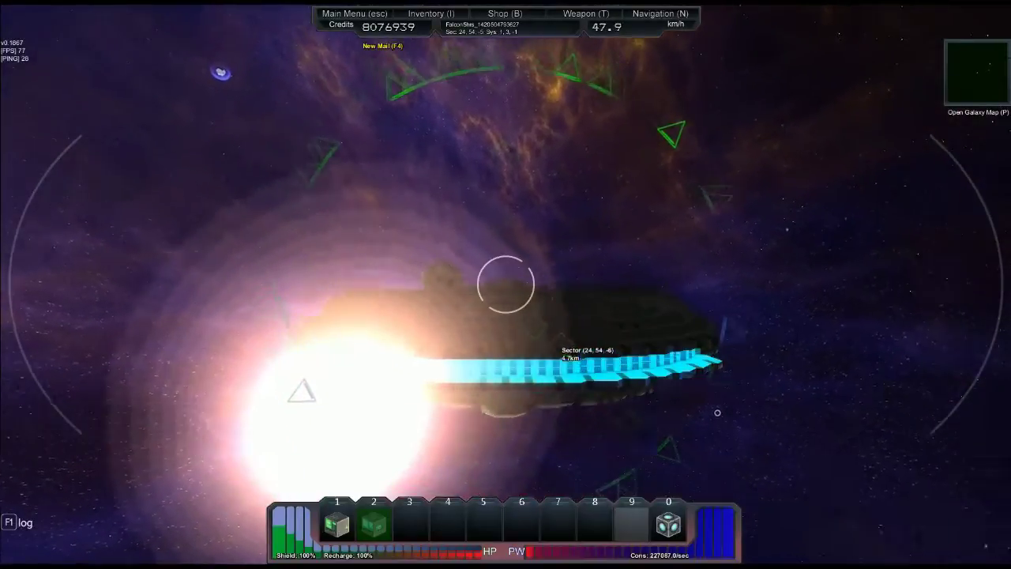
key(w)
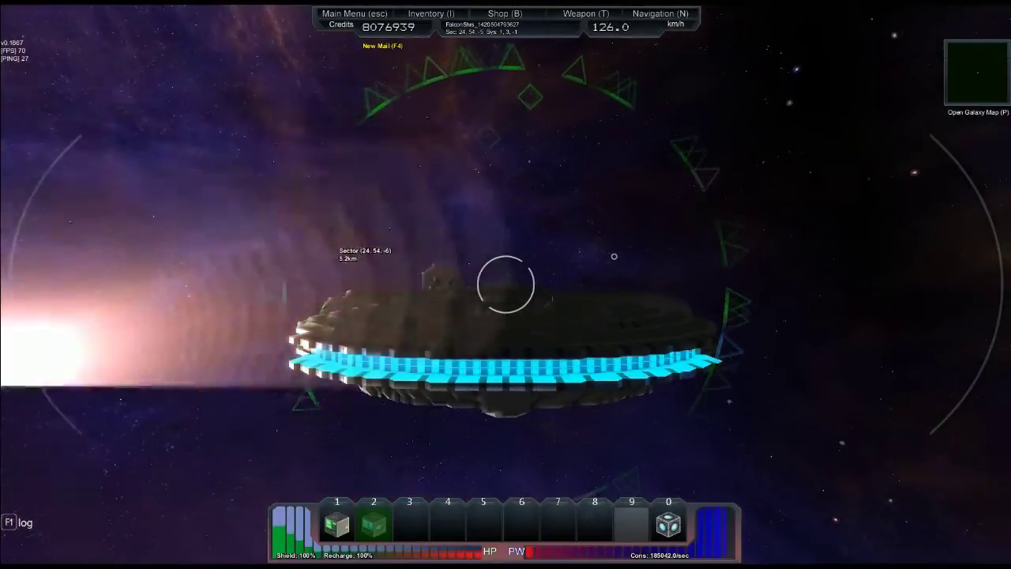
key(w)
text(/spawn_mobs MFTIE221 -1 60)
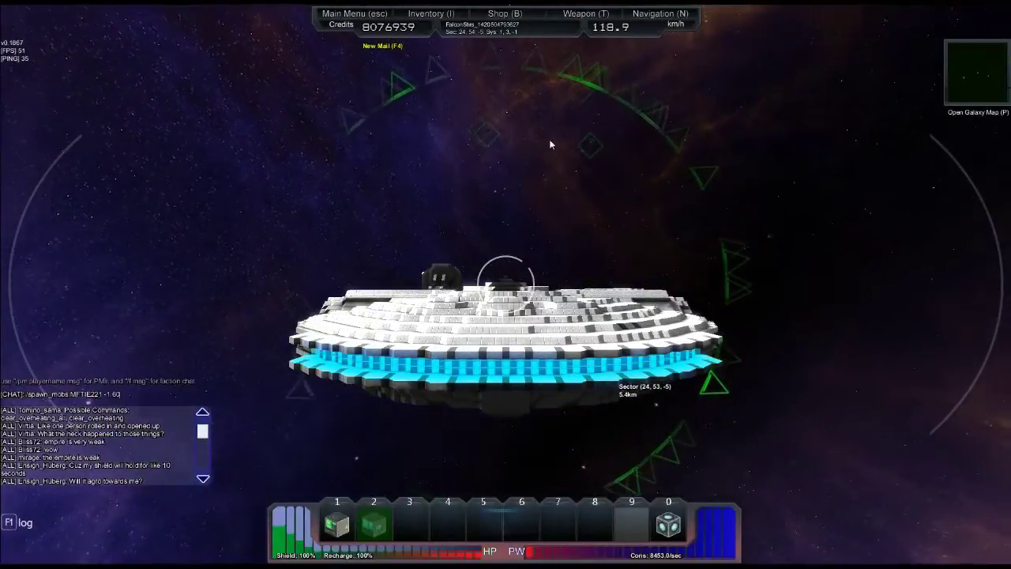
text(1)
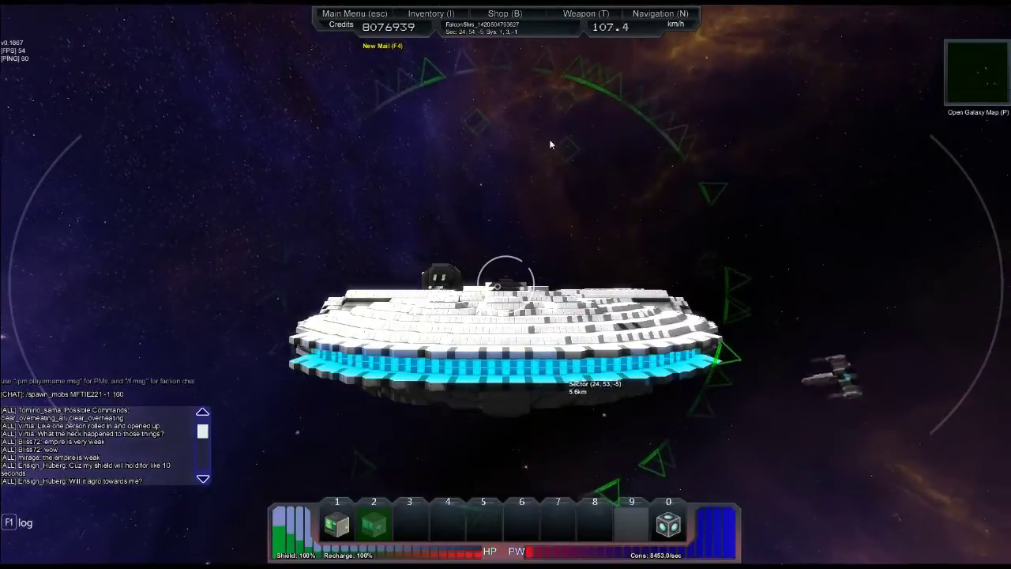
text(ssssssssssss)
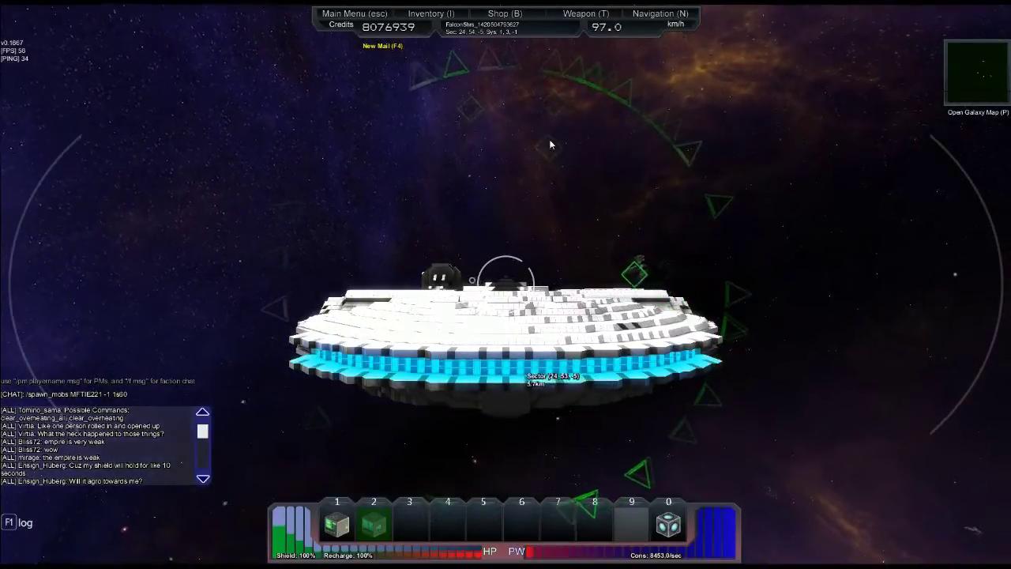
key(BackSpace)
key(BackSpace)
key(BackSpace)
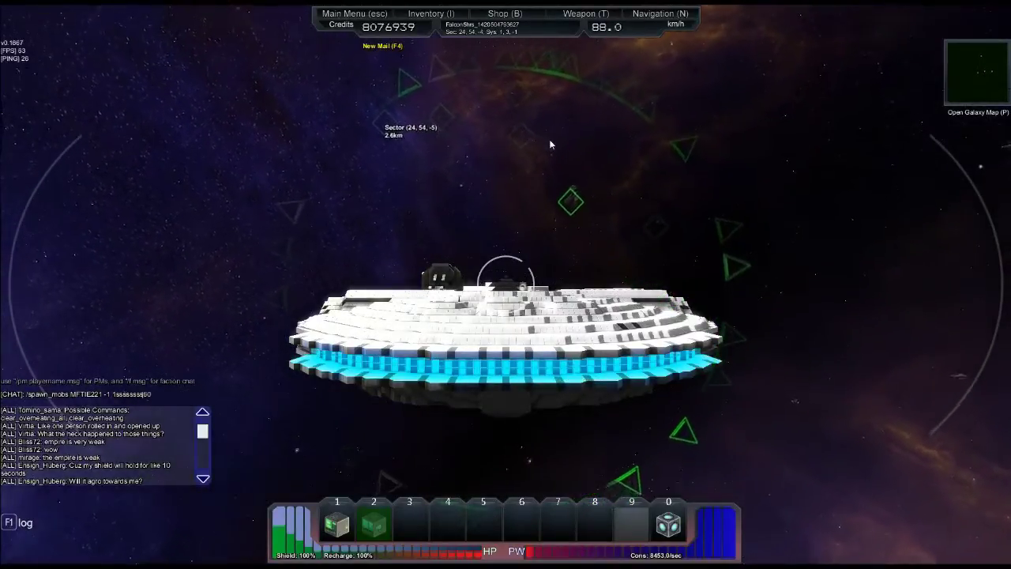
key(Return)
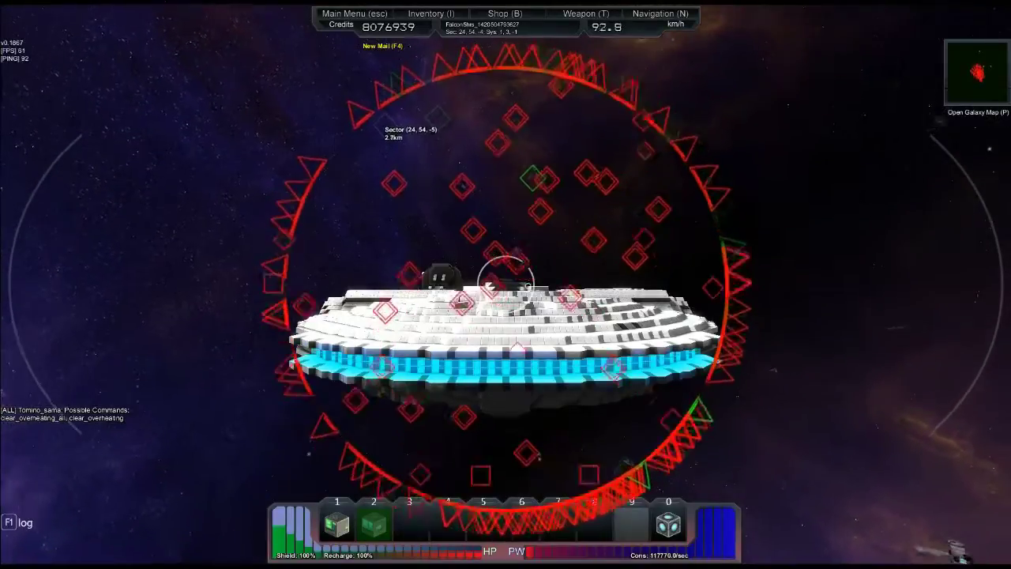
Hide the HUD and fight the TIE fighters until the freighter's shields hit zero
key(F1)
key(F1)
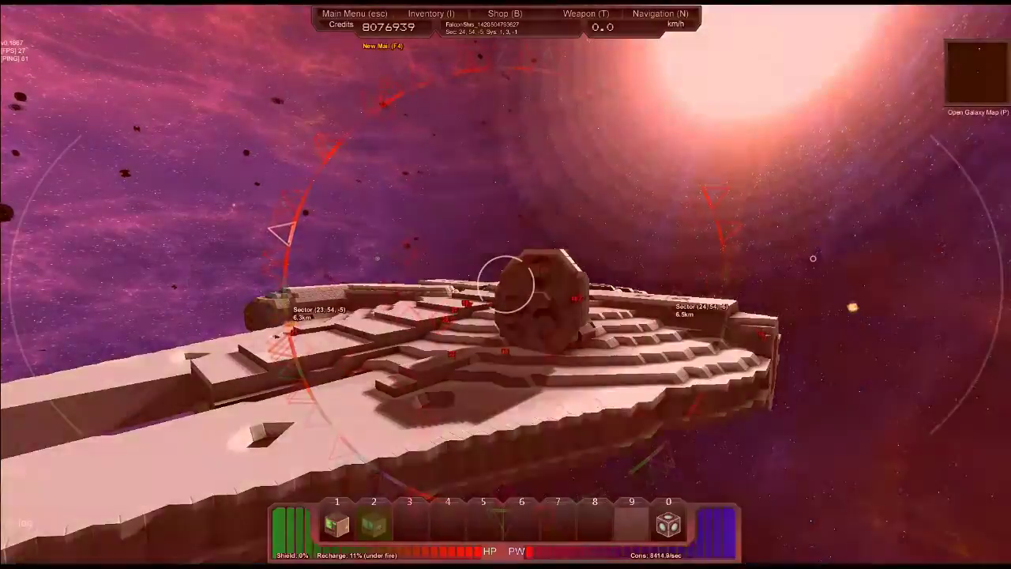
key(Return)
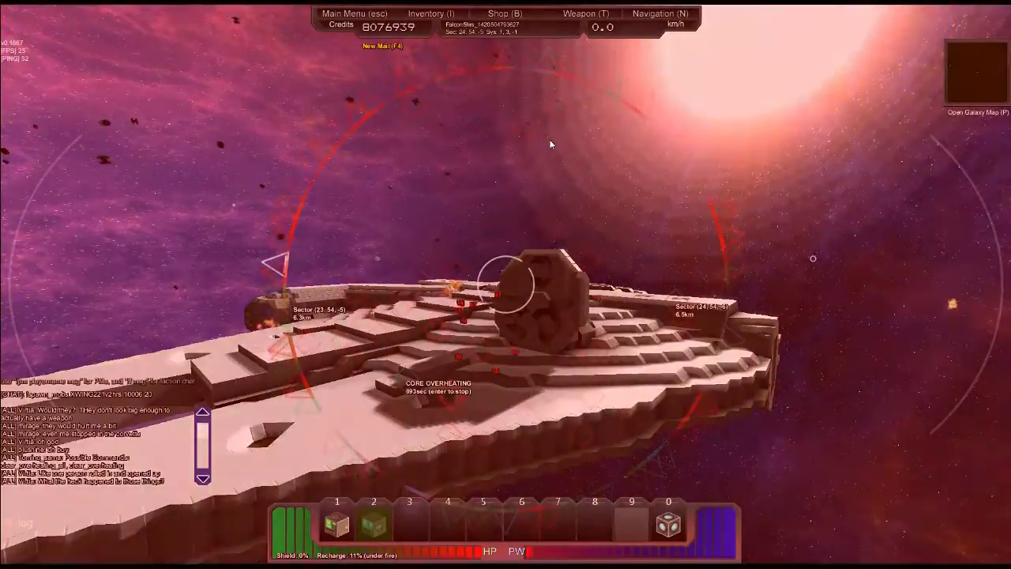
Show the server player list with connected players, pings and factions
key(Tab)
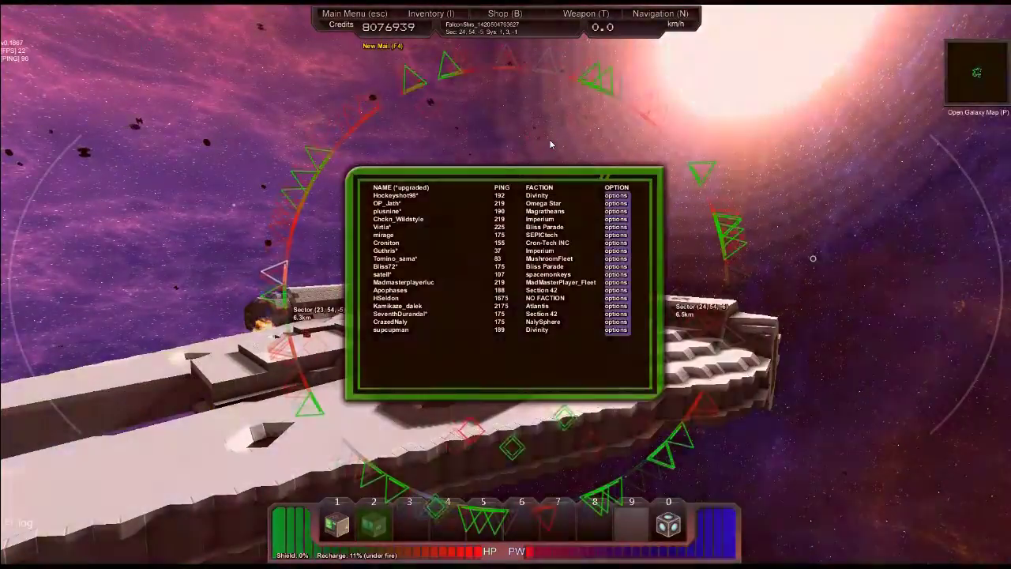